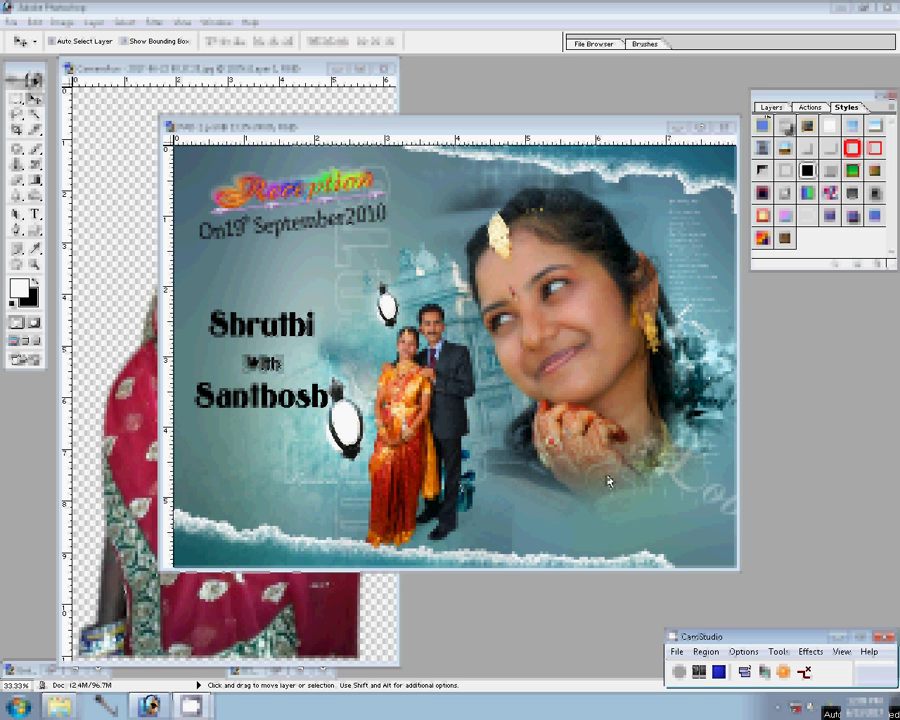
- Delete Layer 12, the Love copy layer and Layer 11, confirming each deletion
click(771, 107)
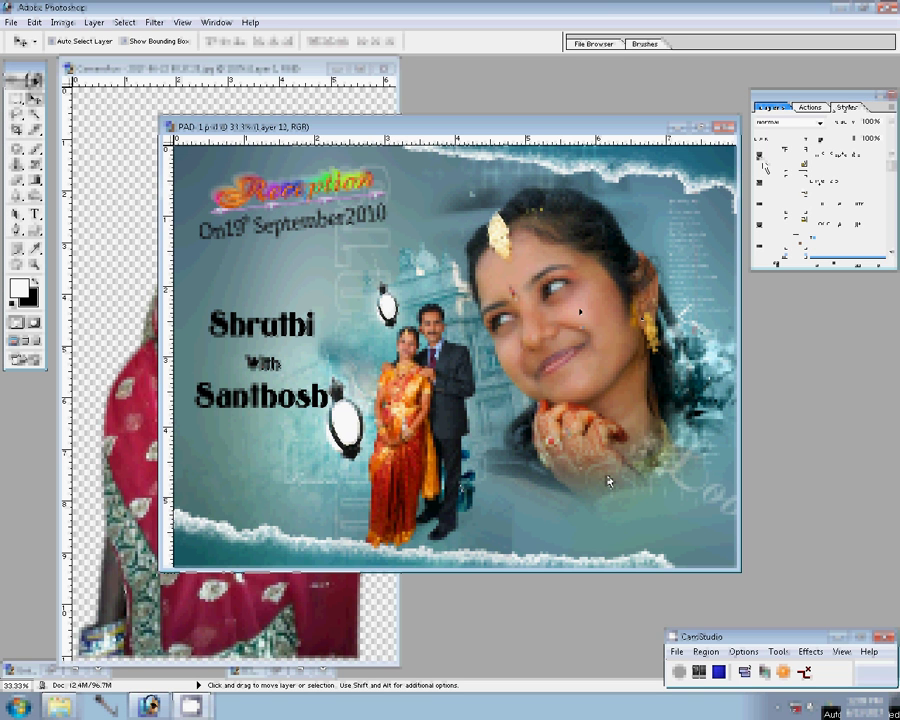
click(876, 264)
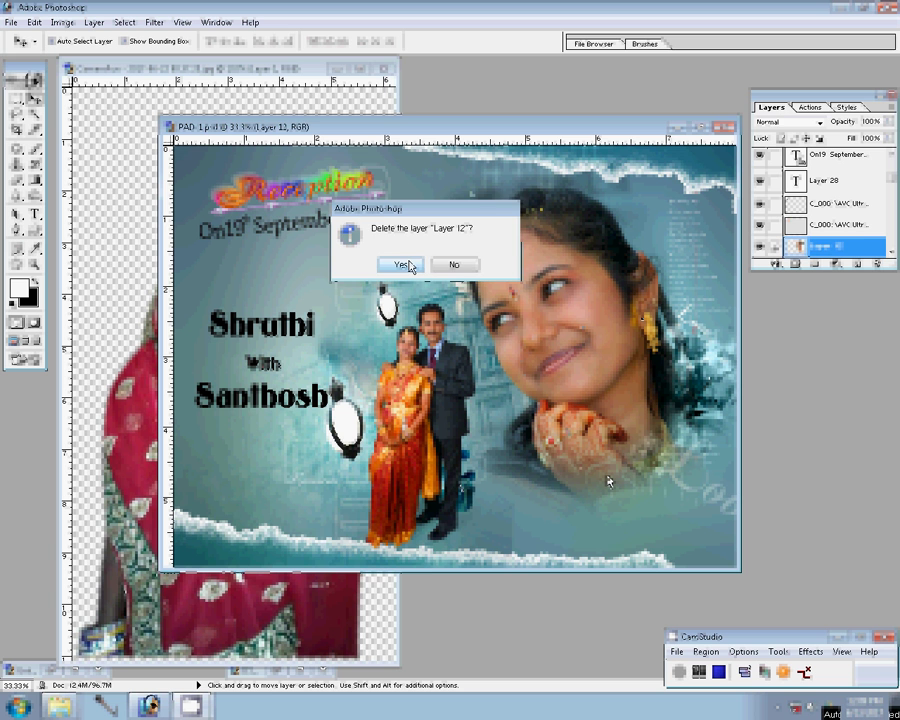
click(409, 266)
click(876, 264)
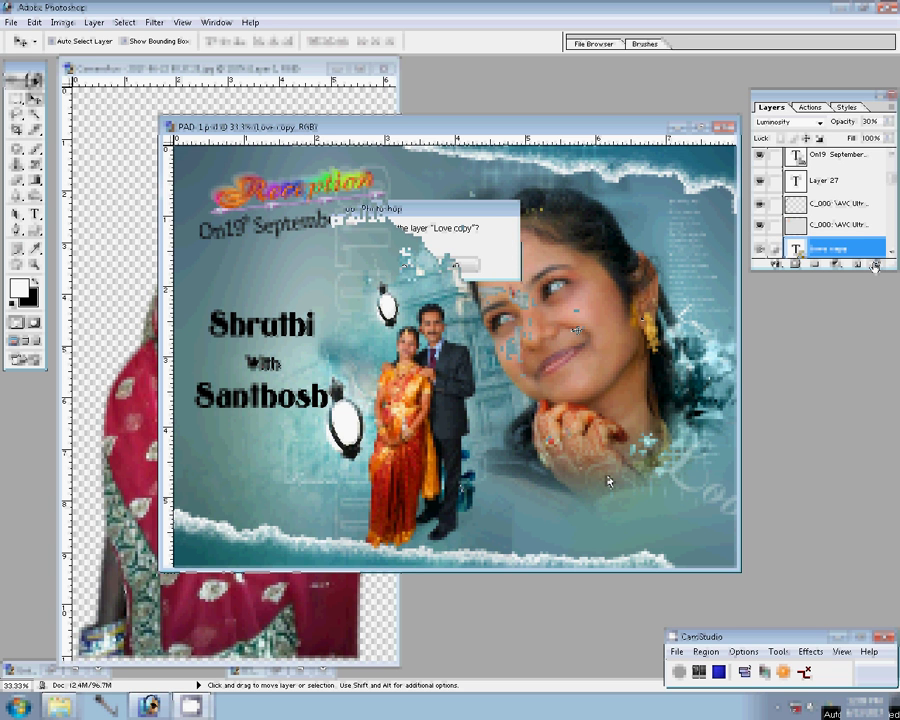
key(Return)
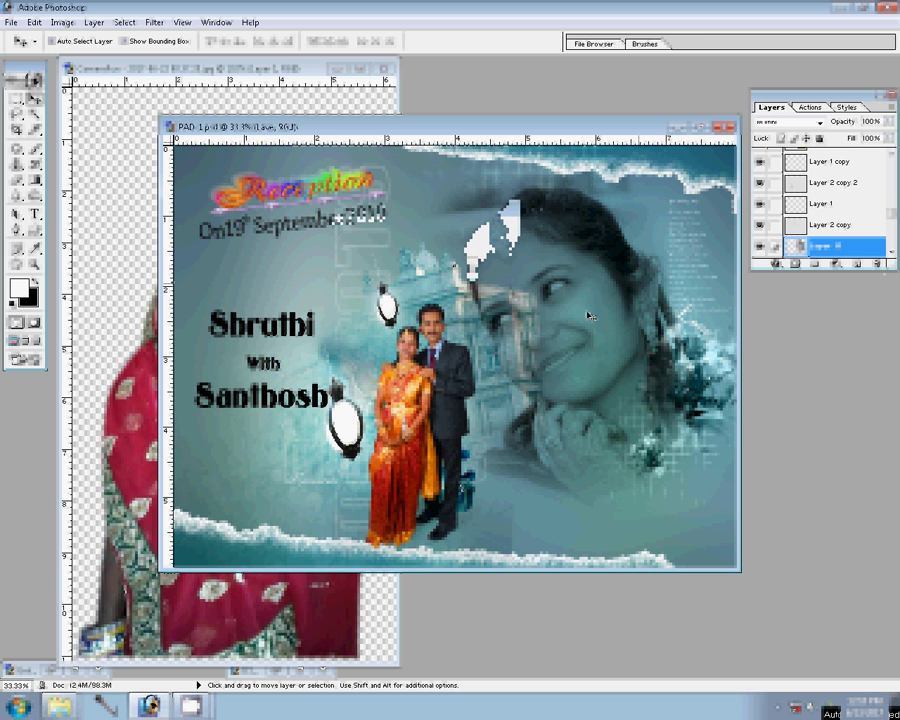
key(Delete)
click(400, 266)
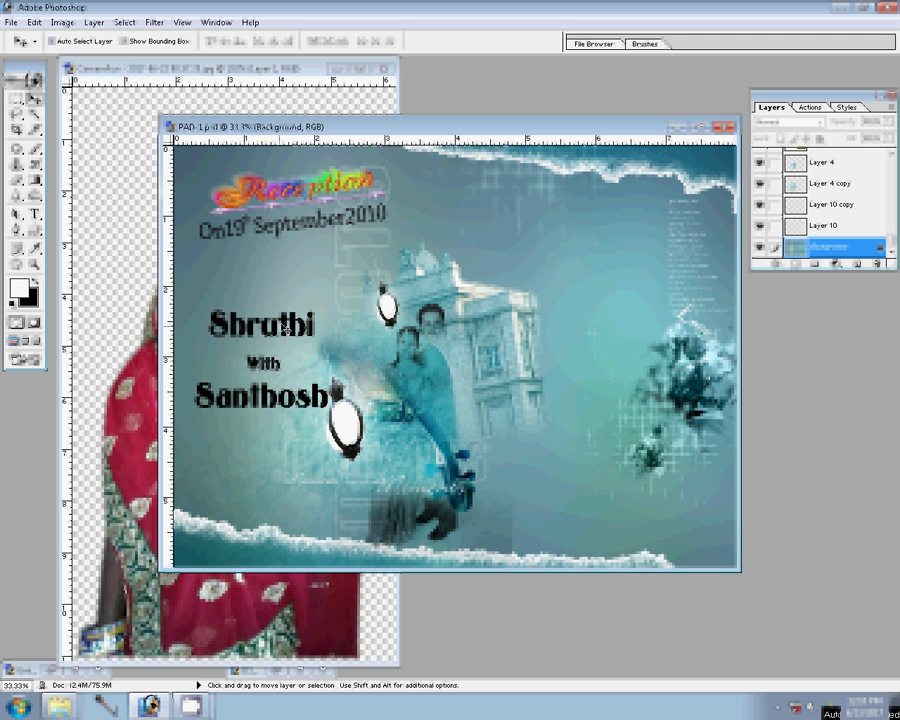
- Delete the Your Wedding Day text layer and the clip-art border layer
scroll(856, 221, up, 3)
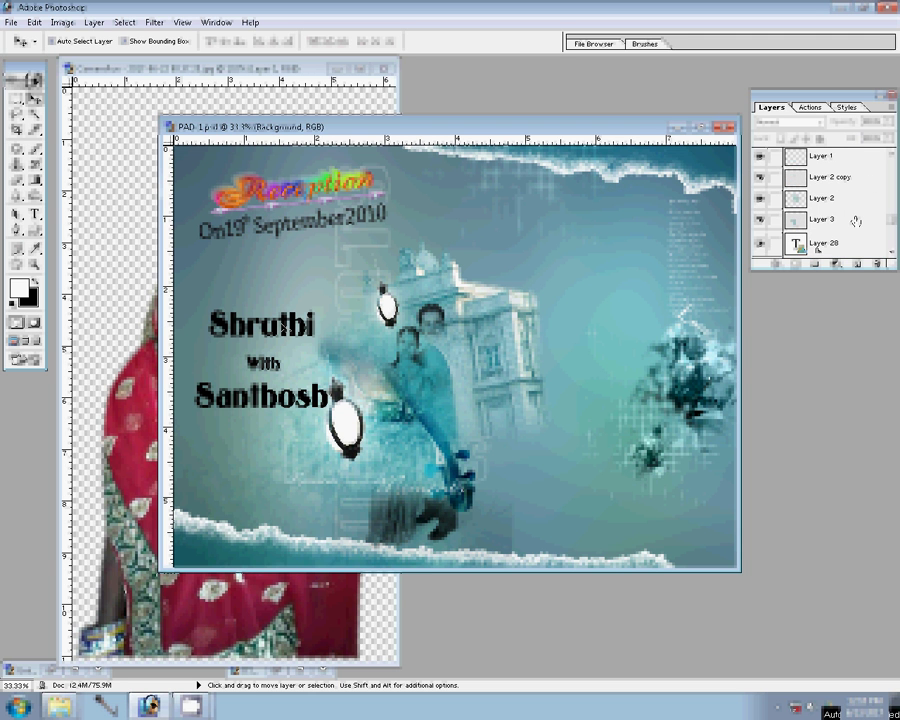
scroll(856, 221, up, 3)
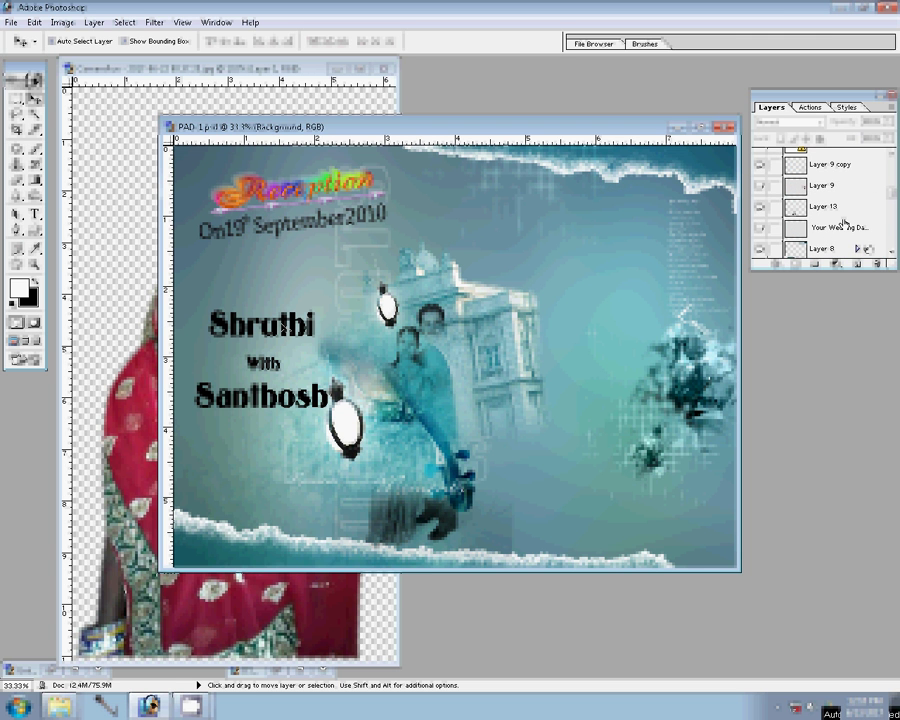
key(Delete)
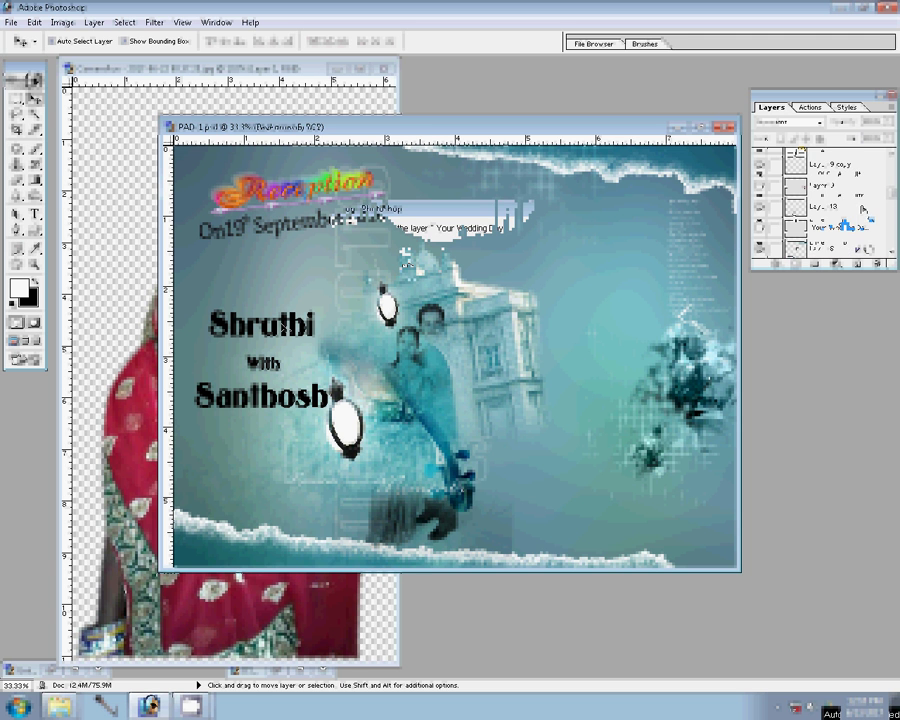
scroll(850, 200, up, 3)
click(850, 178)
key(Delete)
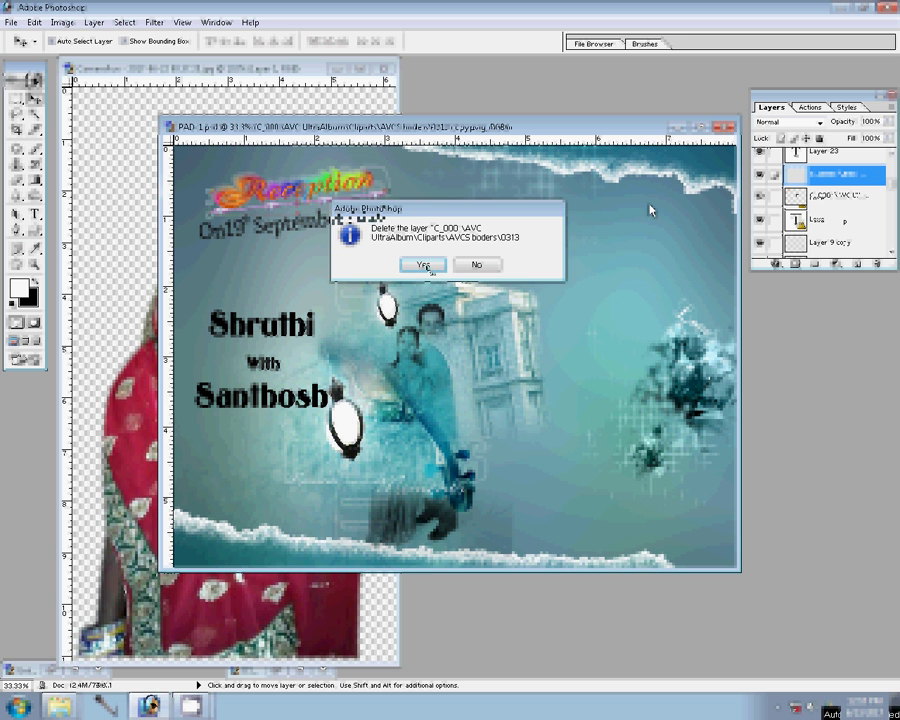
key(Return)
- Delete the clip-art titles layer and the Moments copy layer
click(877, 265)
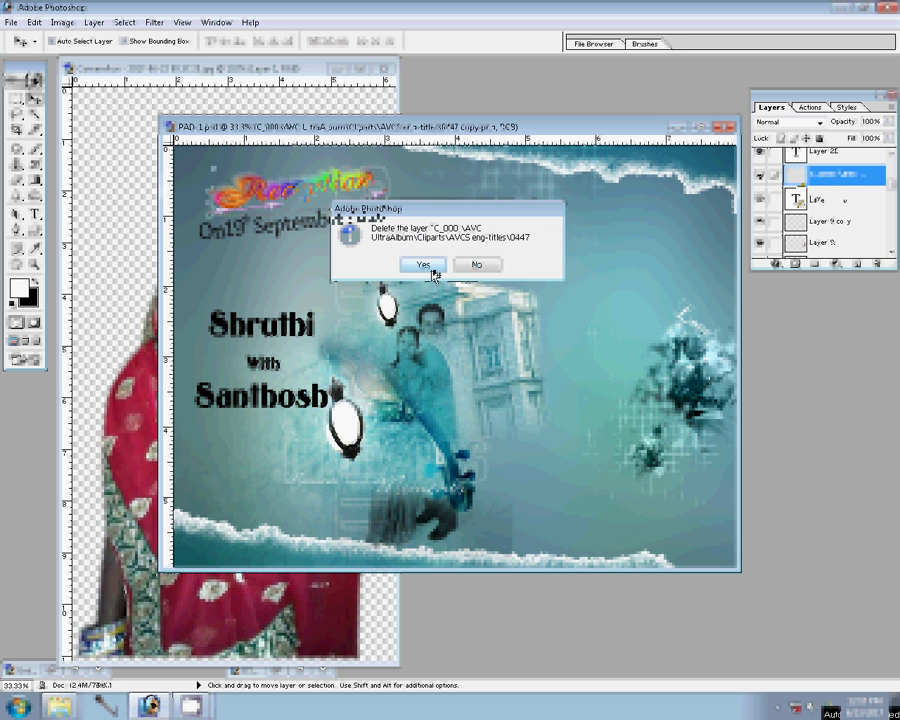
click(423, 265)
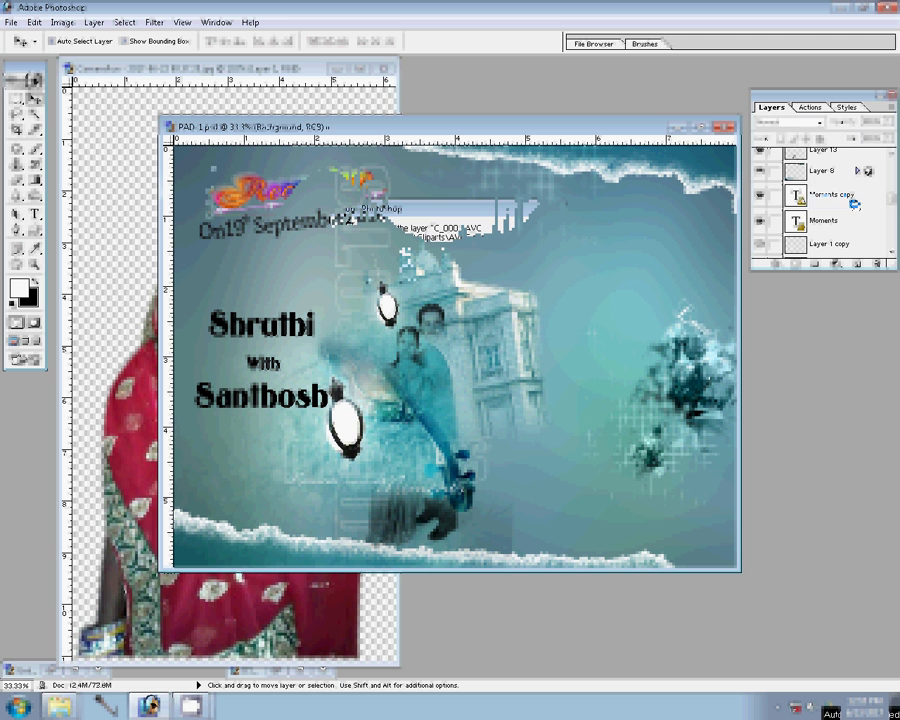
click(877, 265)
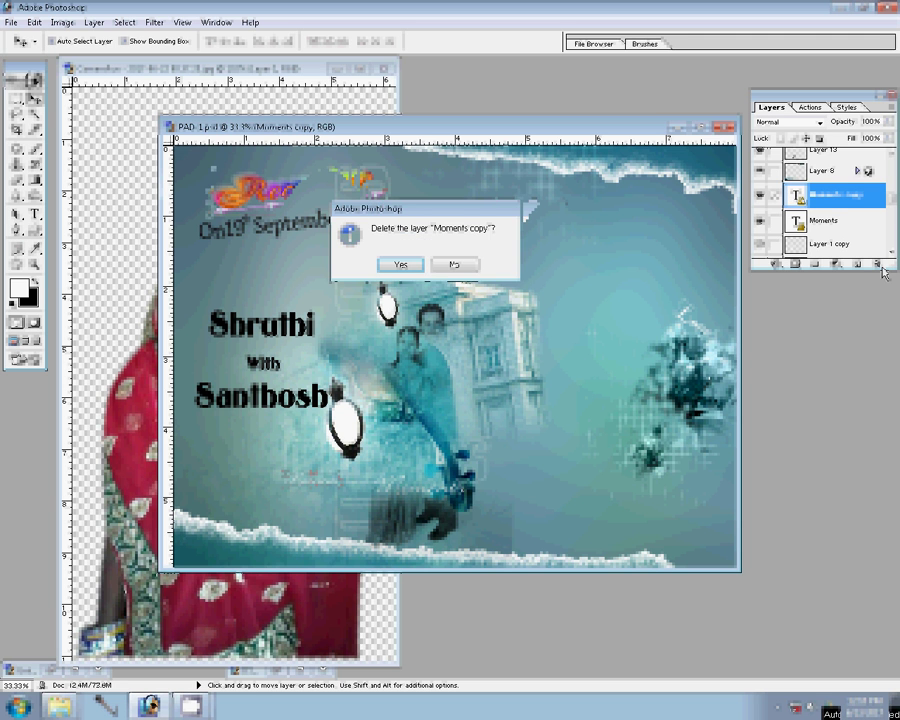
click(400, 262)
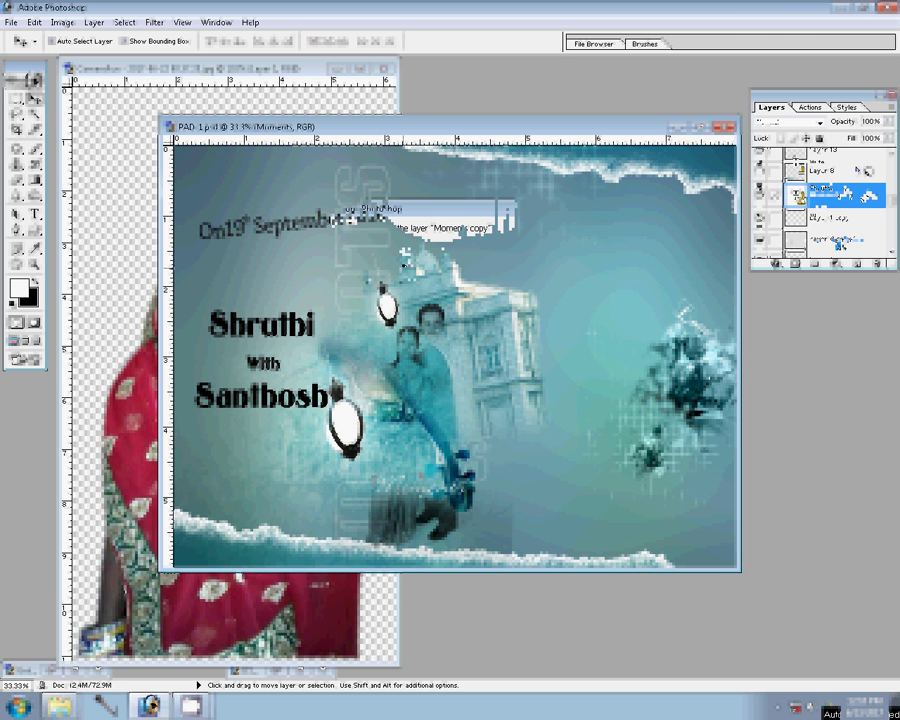
- Delete the date, With and Shruthi text layers and the couple photo layer
click(403, 271)
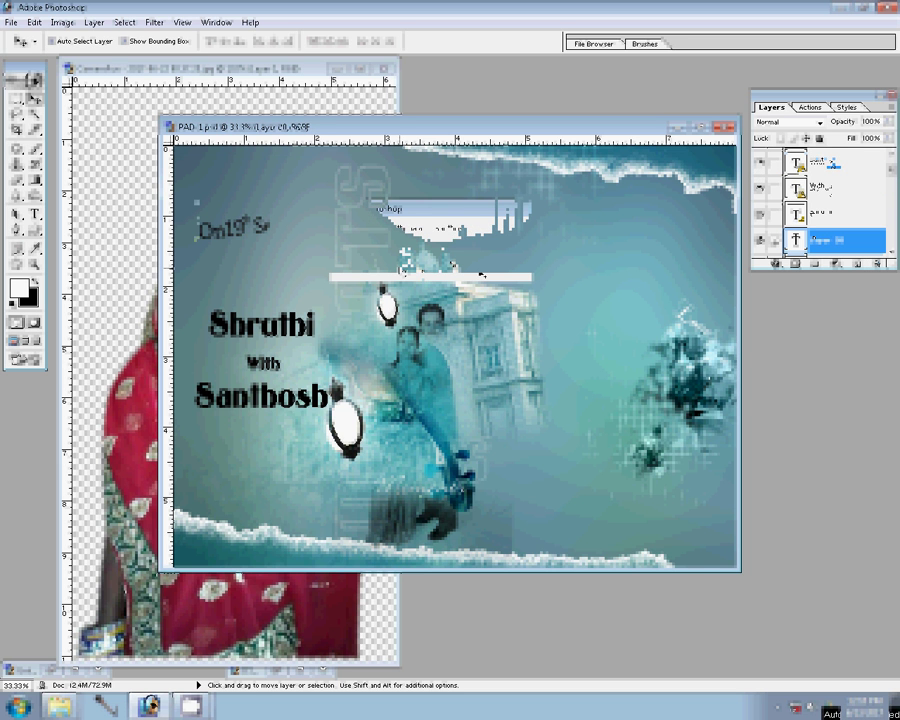
click(820, 160)
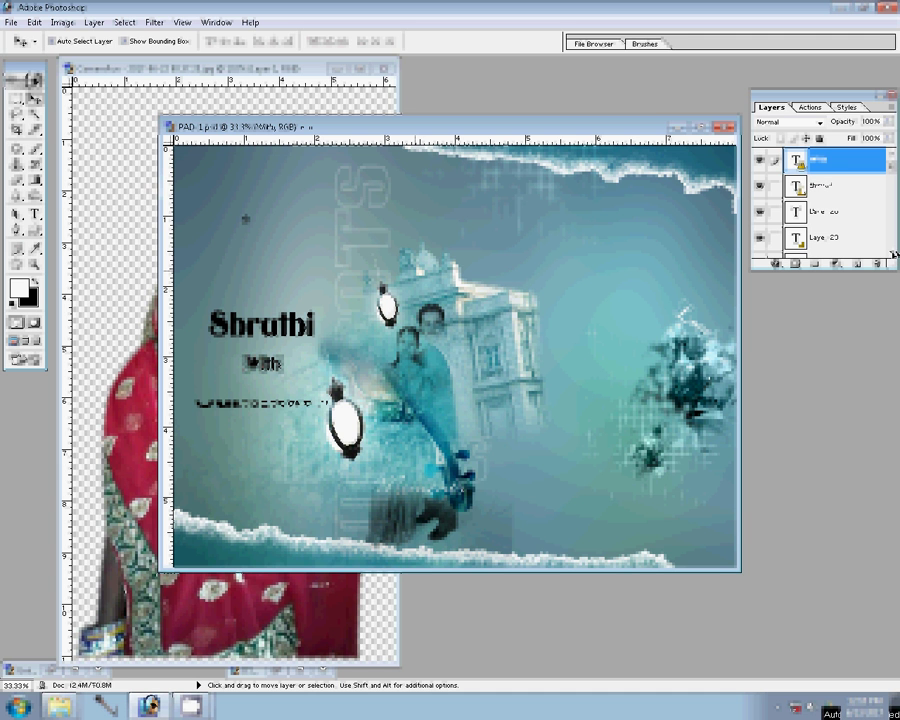
click(877, 263)
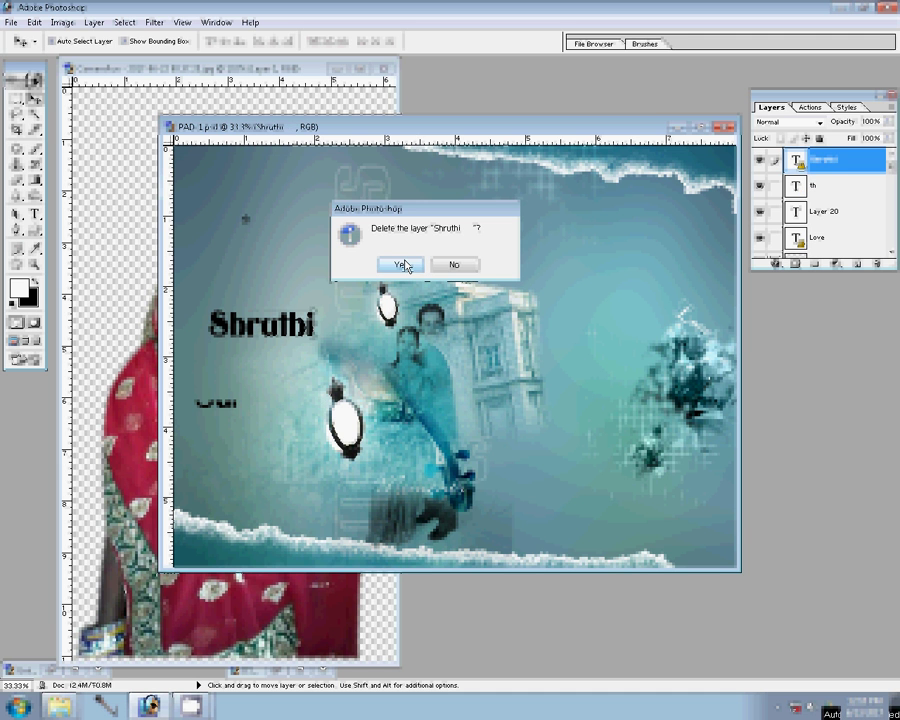
click(403, 264)
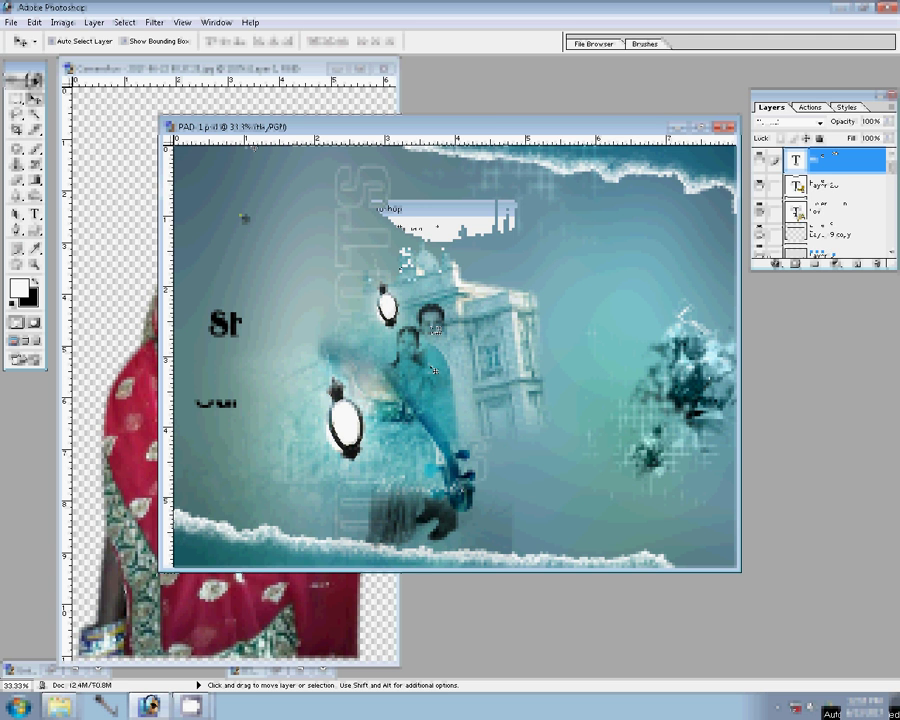
click(877, 265)
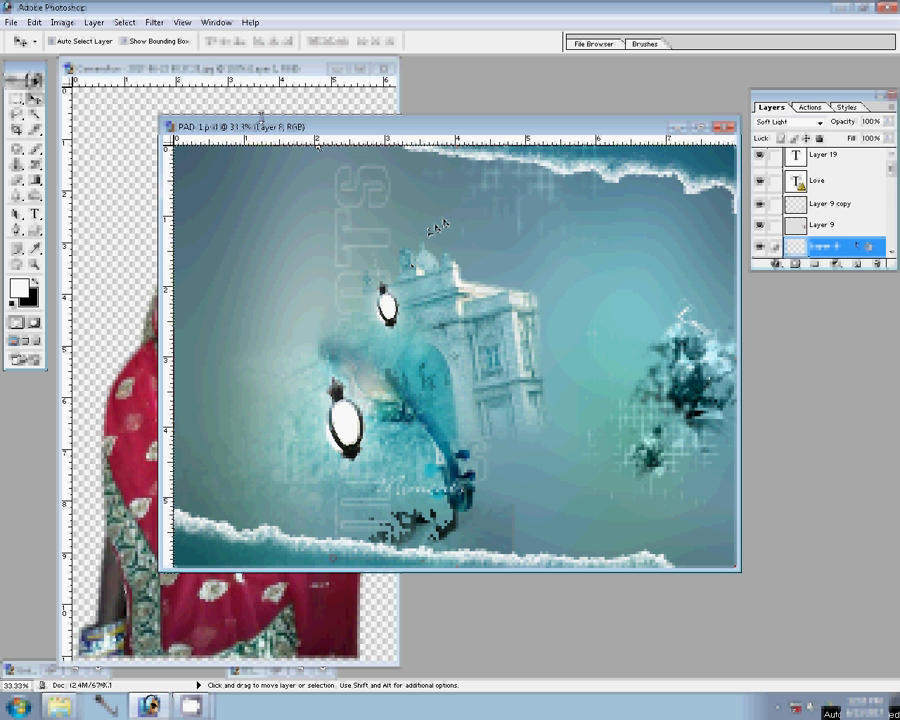
- Drag the CameraFun bride photo into PAD-1 and raise its layer to the top
click(261, 112)
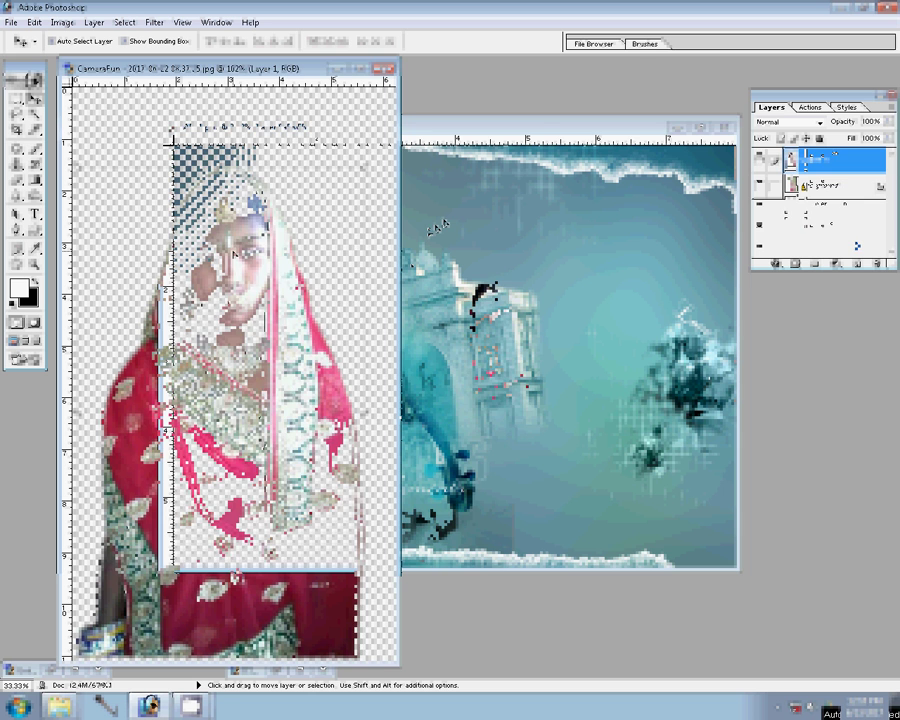
mouse_move(235, 254)
mouse_down()
mouse_move(397, 357)
mouse_move(358, 343)
mouse_up()
key(ctrl+bracketright)
key(ctrl+bracketright)
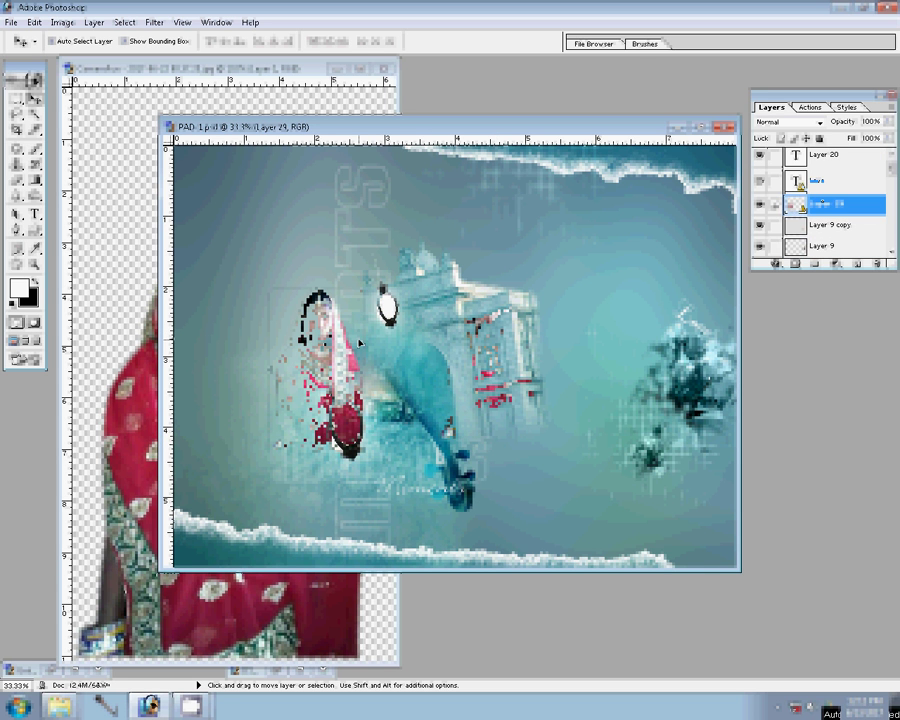
key(ctrl+bracketright)
key(ctrl+bracketright)
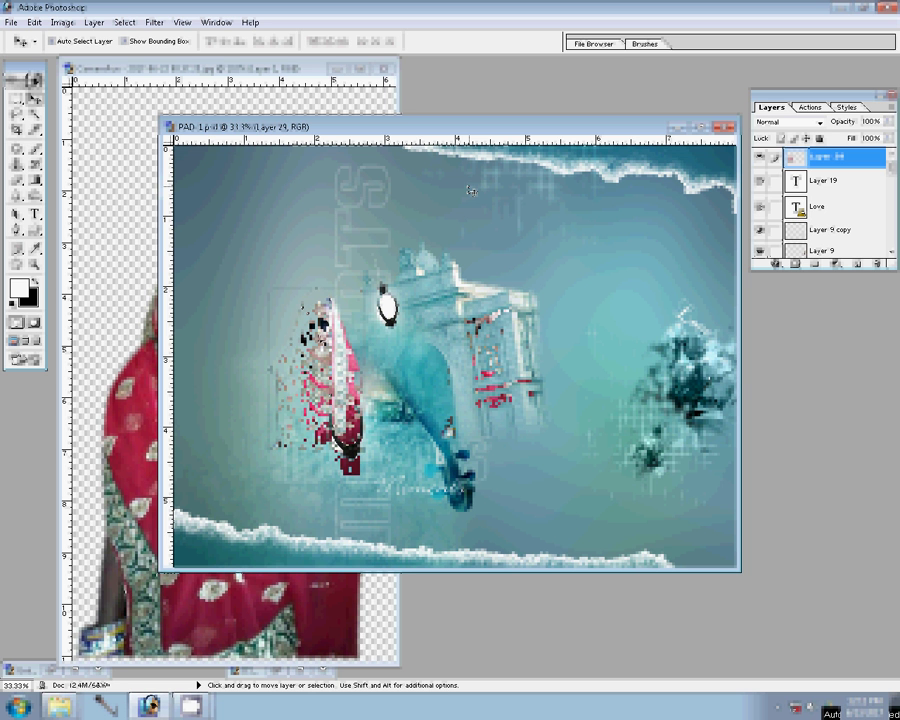
click(210, 100)
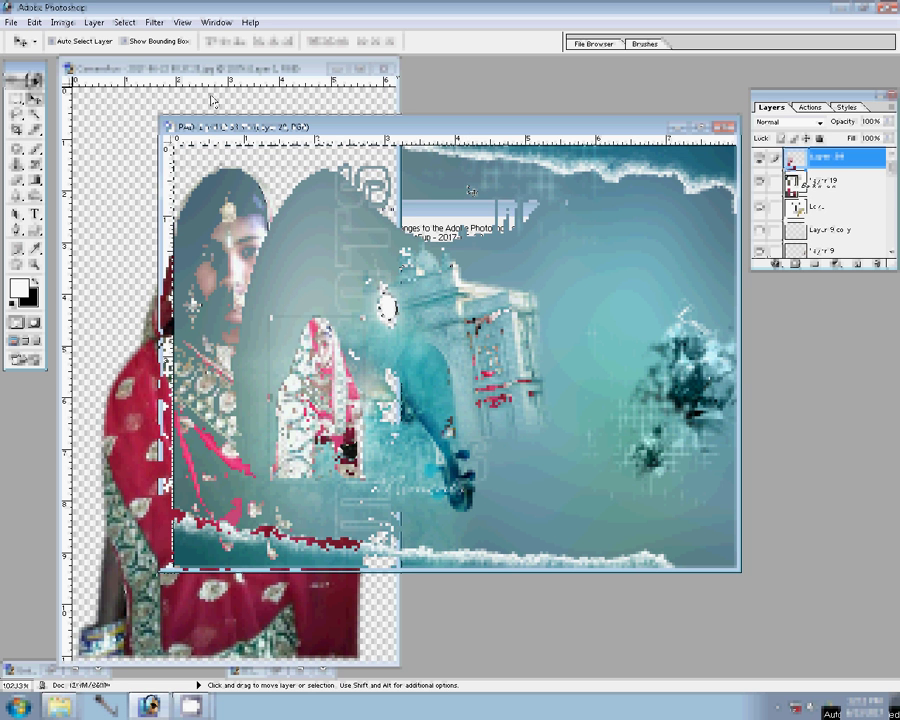
- Close the Ceremony document without saving
click(446, 266)
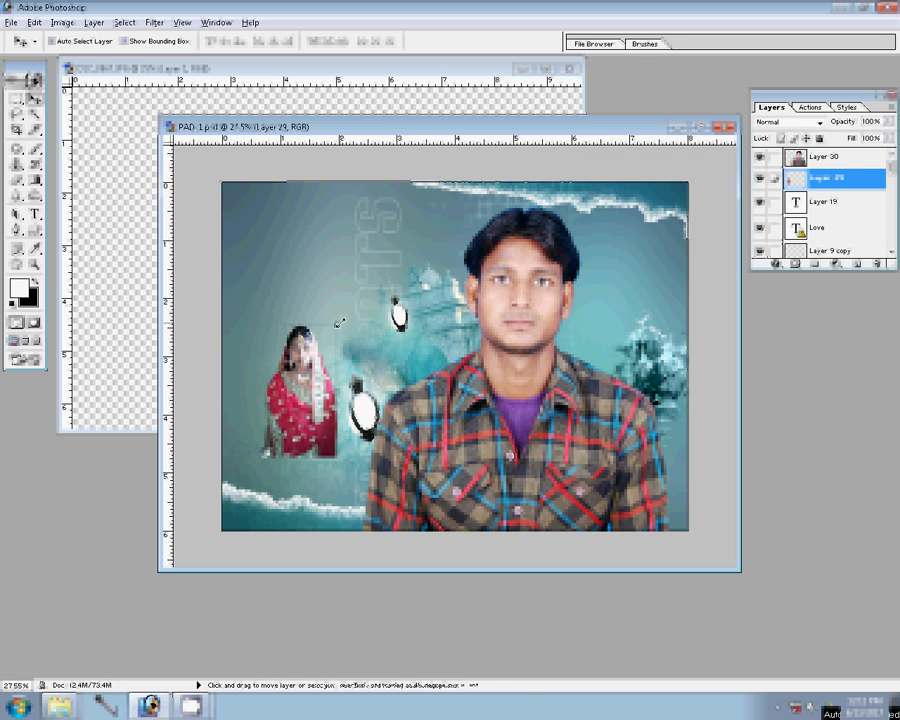
- Scale the bride image down slightly with Free Transform
key(ctrl+t)
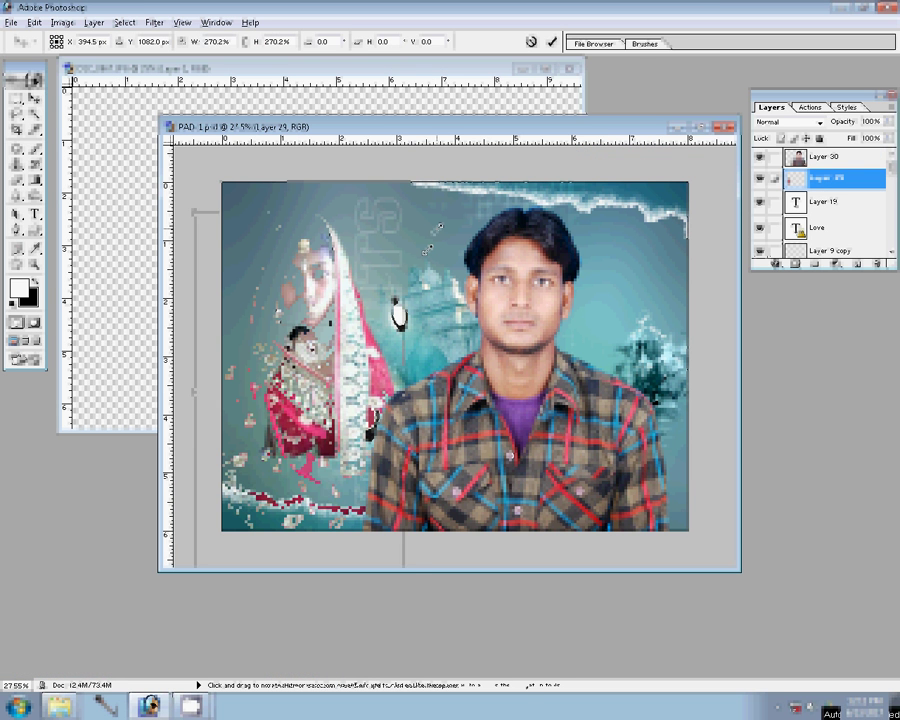
drag(183, 196, 189, 205)
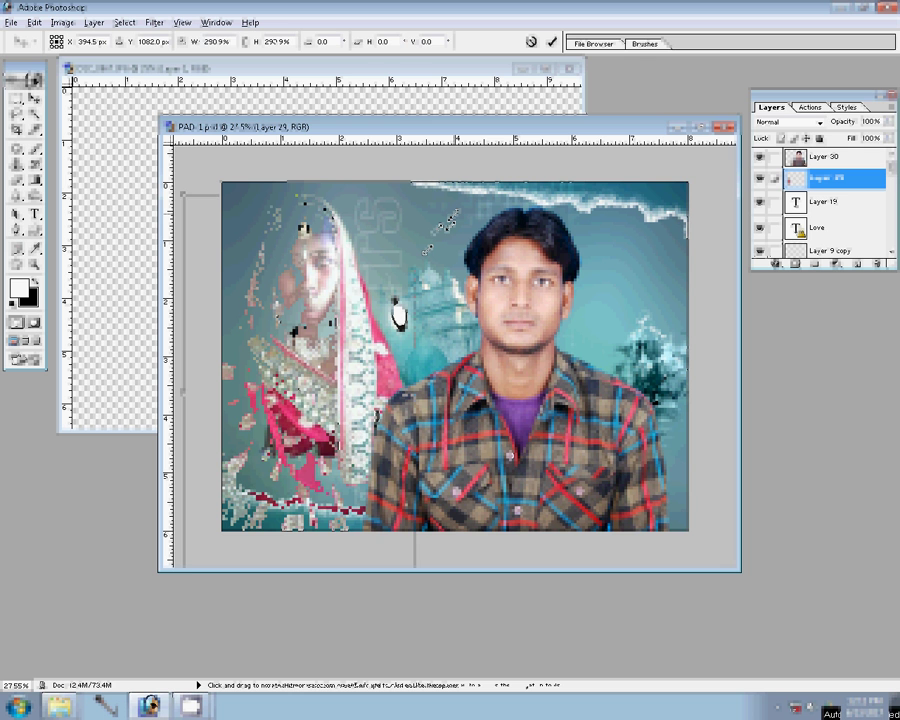
key(Return)
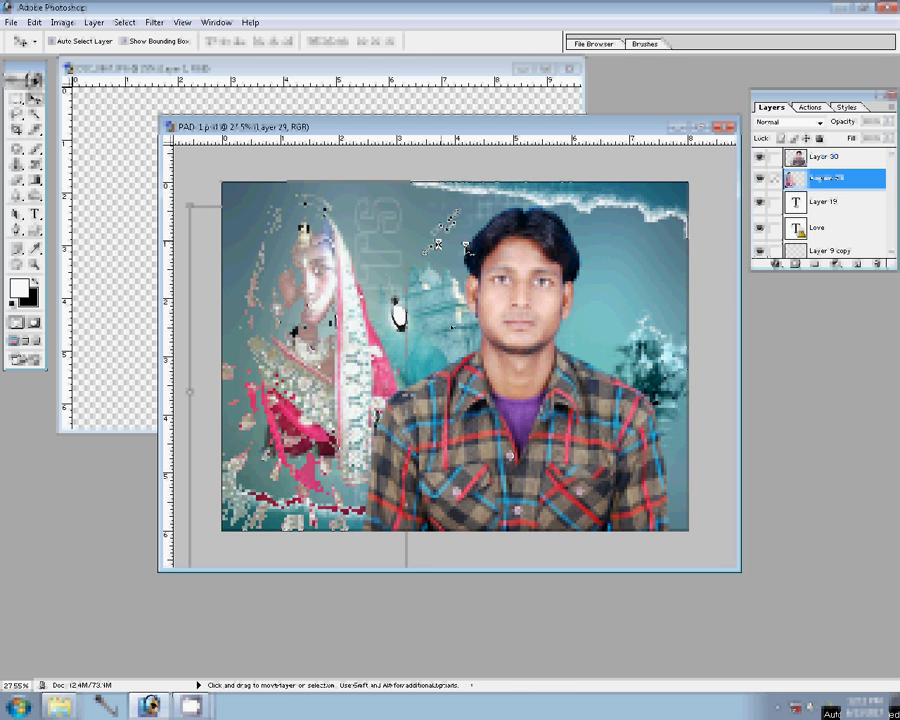
- Merge the man's portrait layer down with the bride layer
click(398, 313)
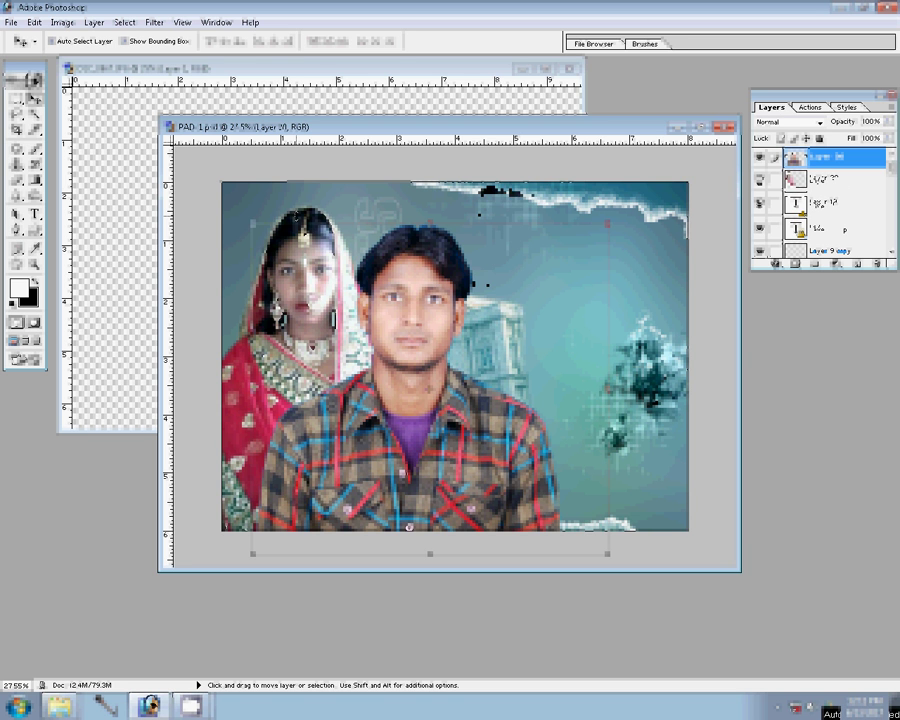
key(ctrl+e)
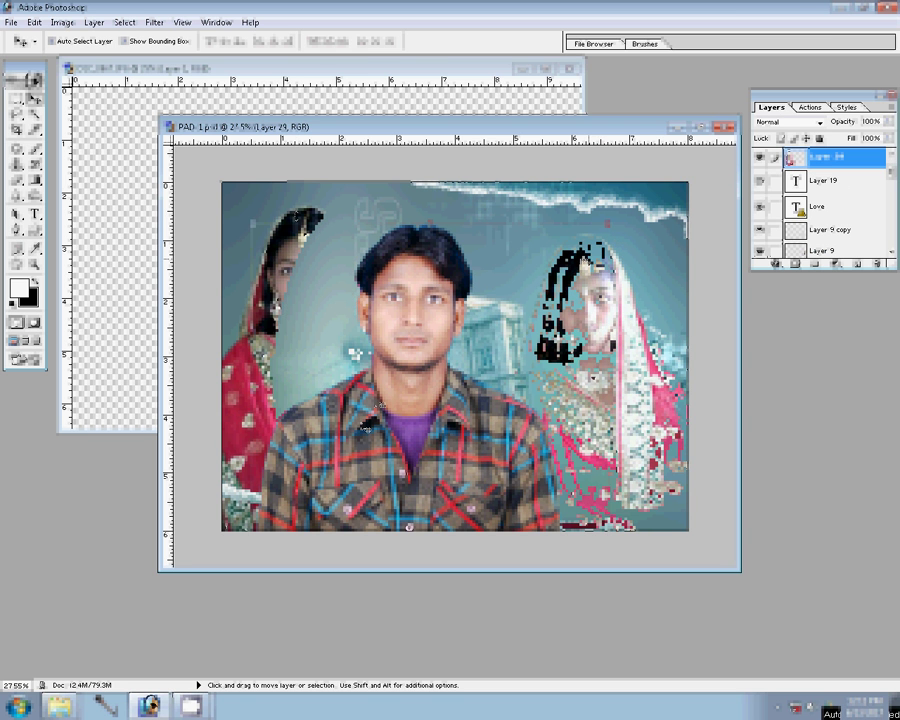
key(ctrl+z)
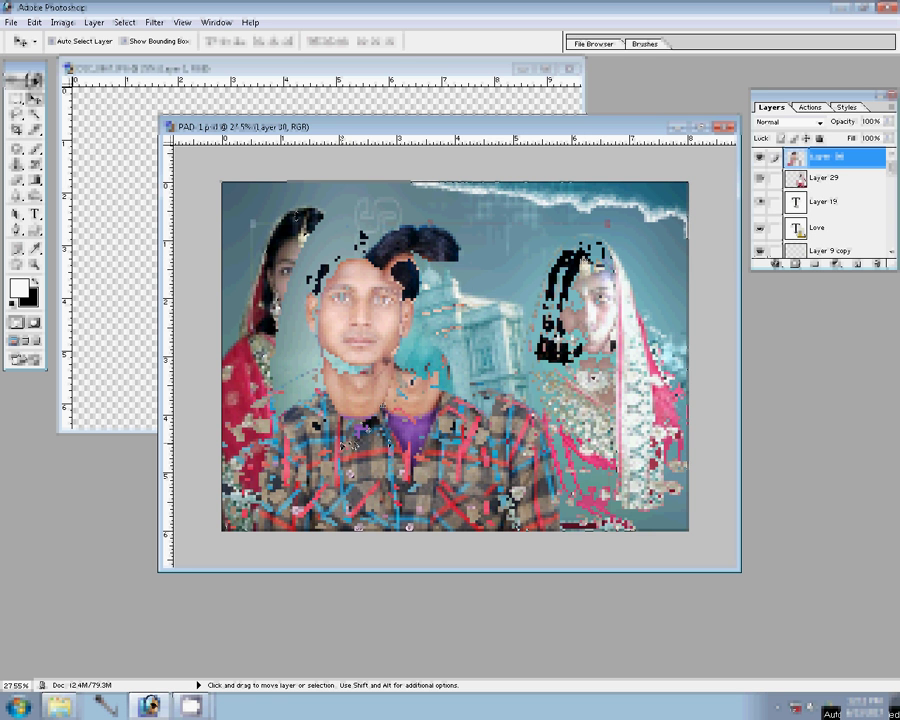
click(93, 22)
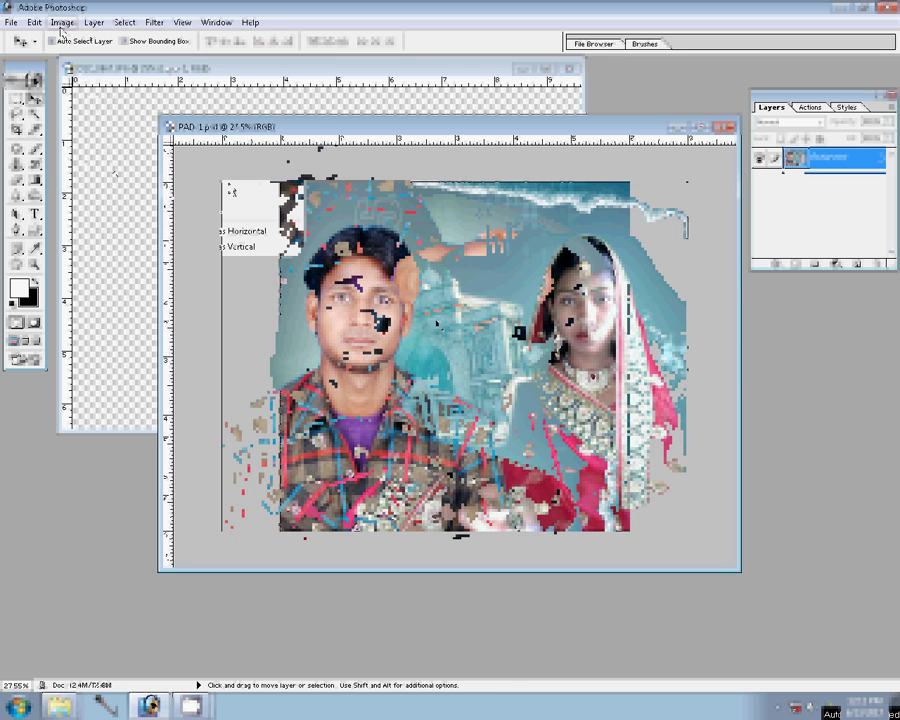
- Crop the couple photo to 6 × 4 inches at 300 pixels per inch
click(17, 129)
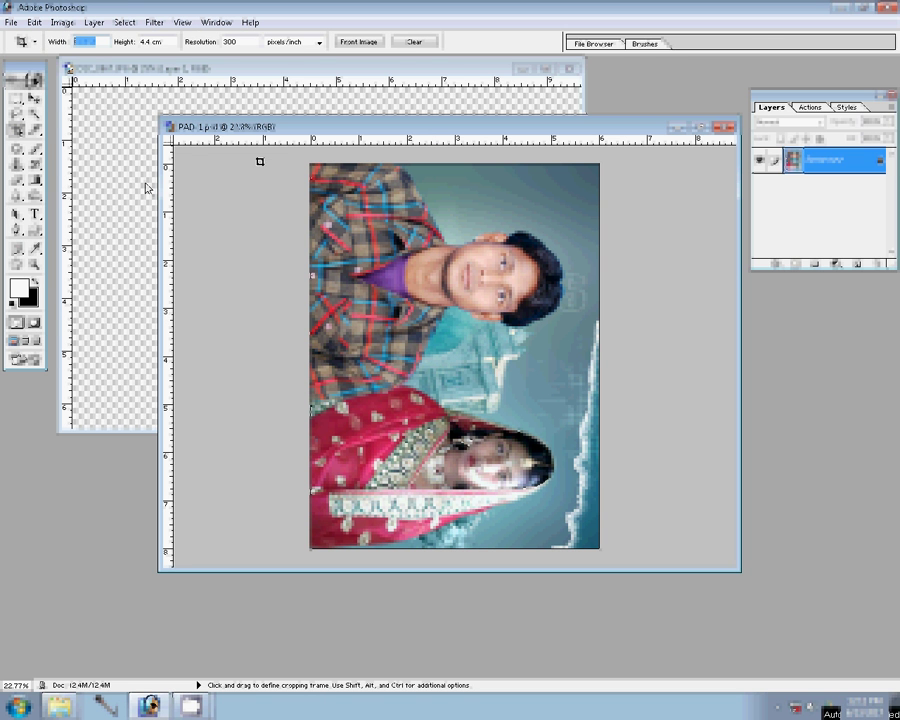
text(6)
double_click(166, 44)
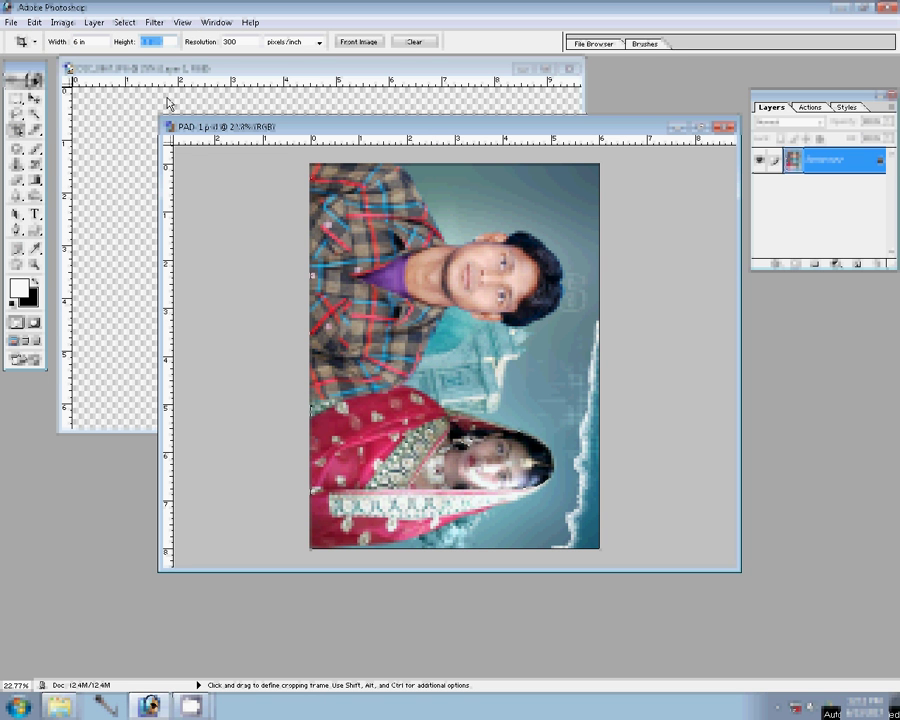
drag(291, 213, 496, 538)
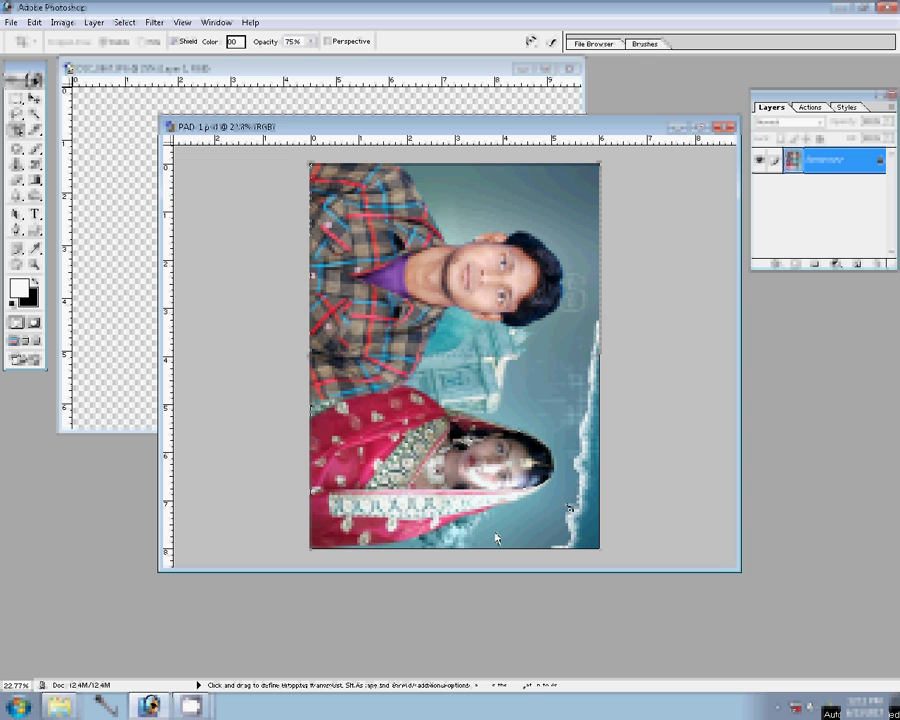
key(Return)
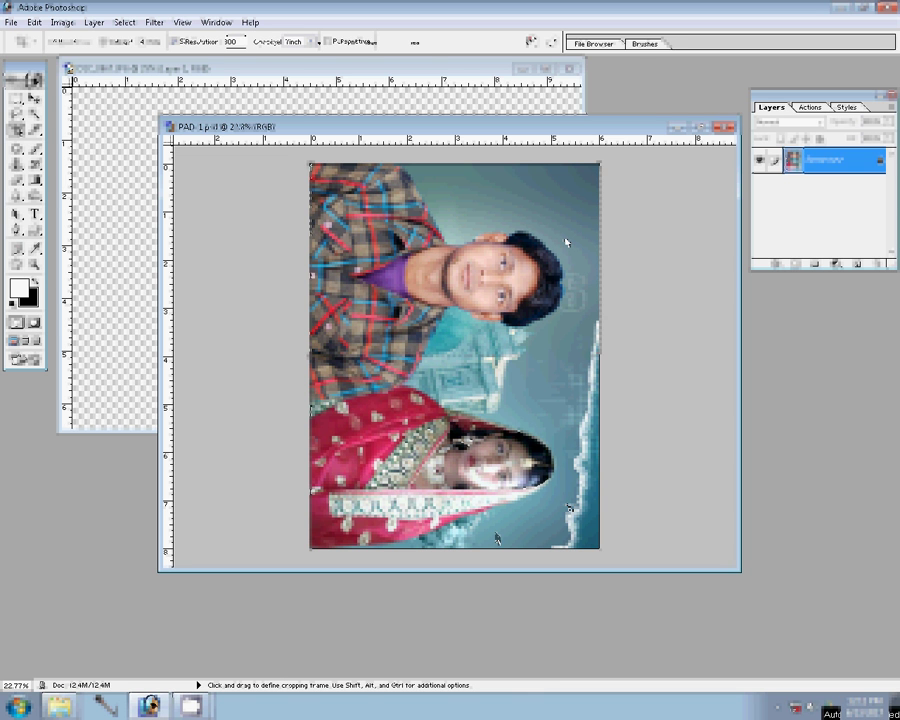
key(Return)
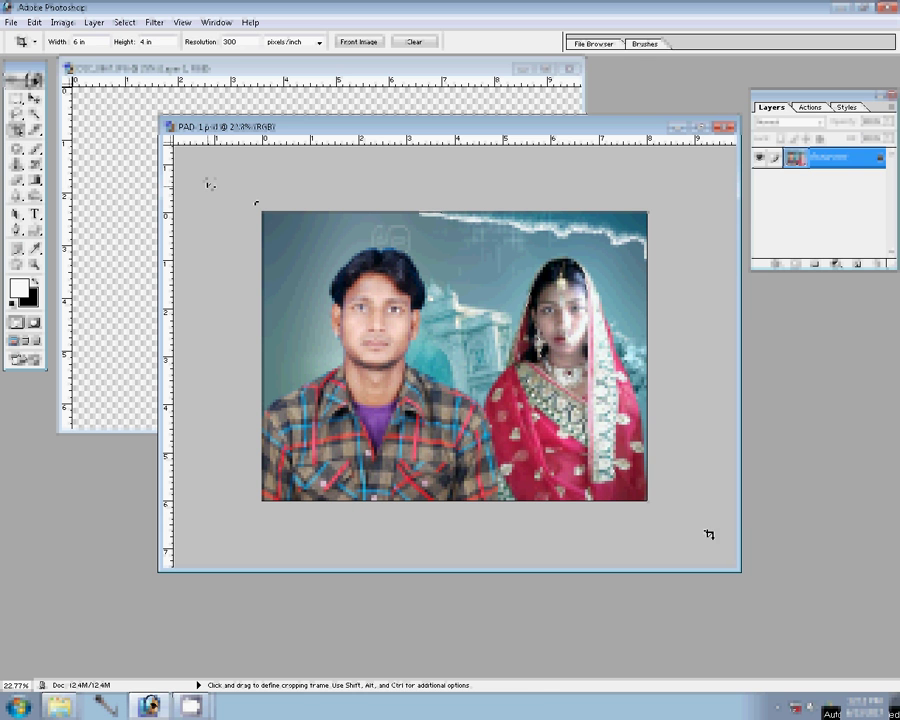
drag(709, 535, 256, 203)
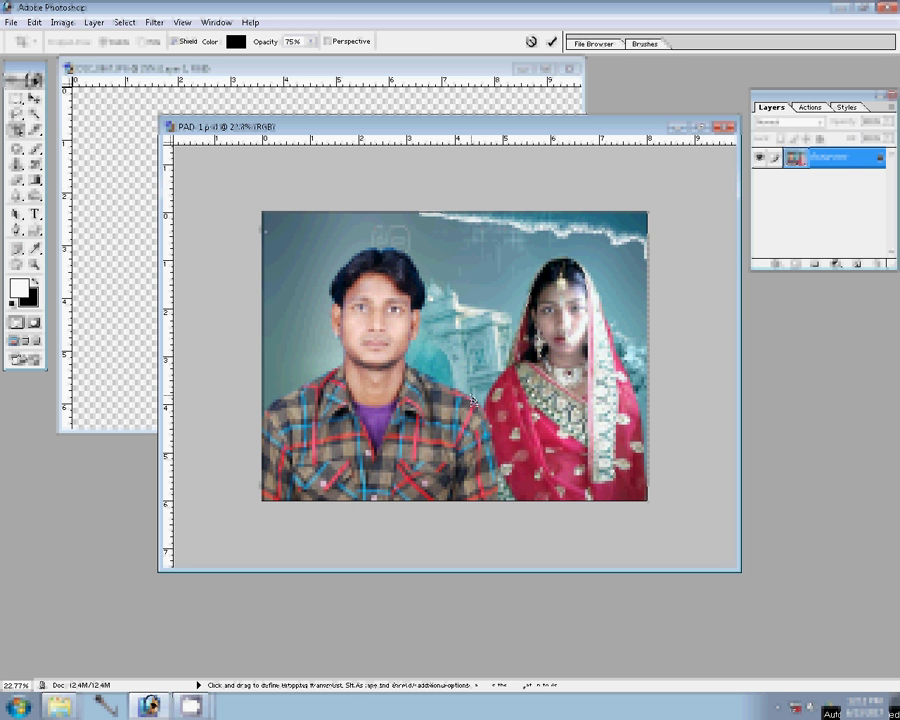
click(551, 41)
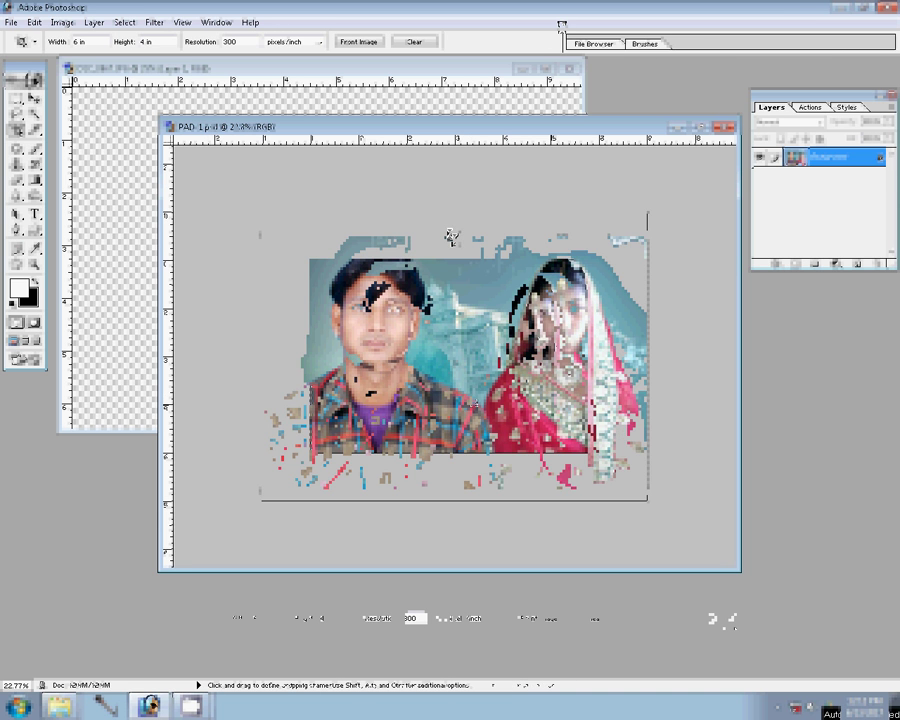
- Save the photo as JPEG '4-4x6=1' in folder 22 on the local disk
click(12, 22)
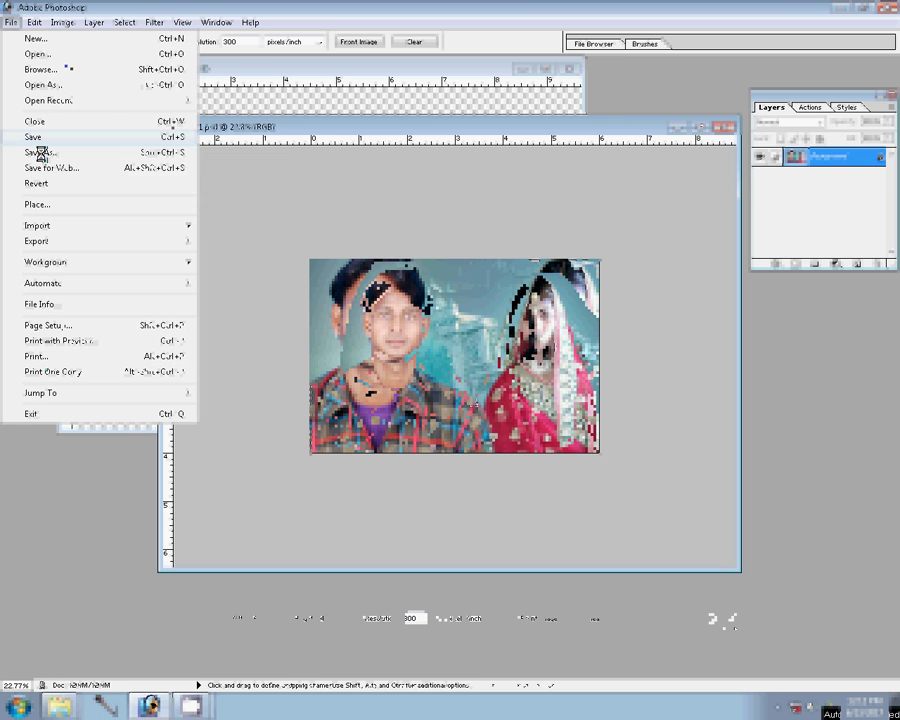
click(38, 151)
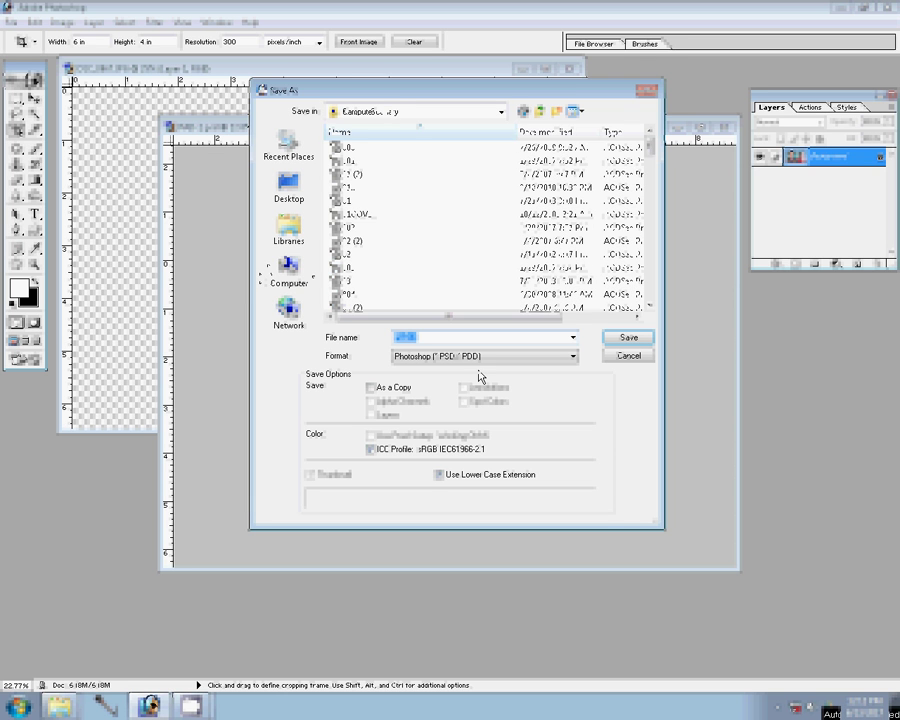
click(289, 268)
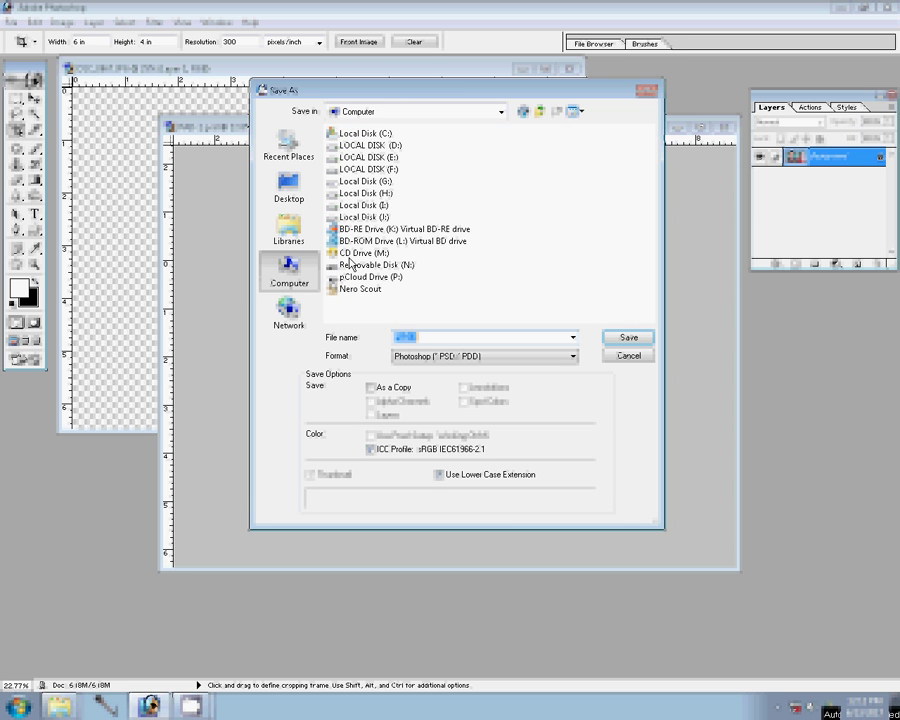
double_click(385, 187)
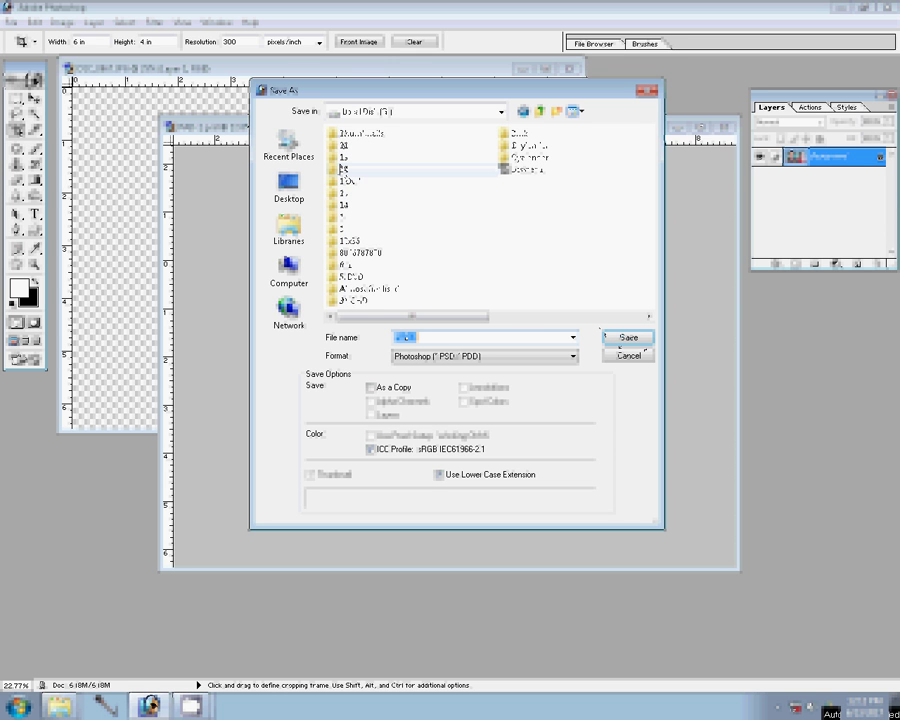
click(629, 338)
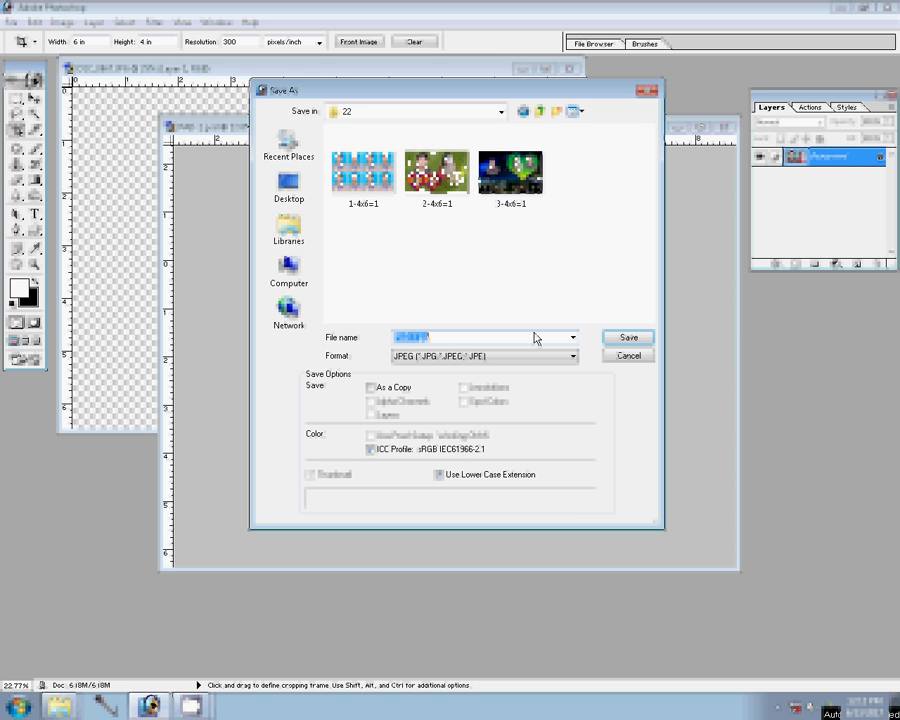
text(4)
text(-4x6=)
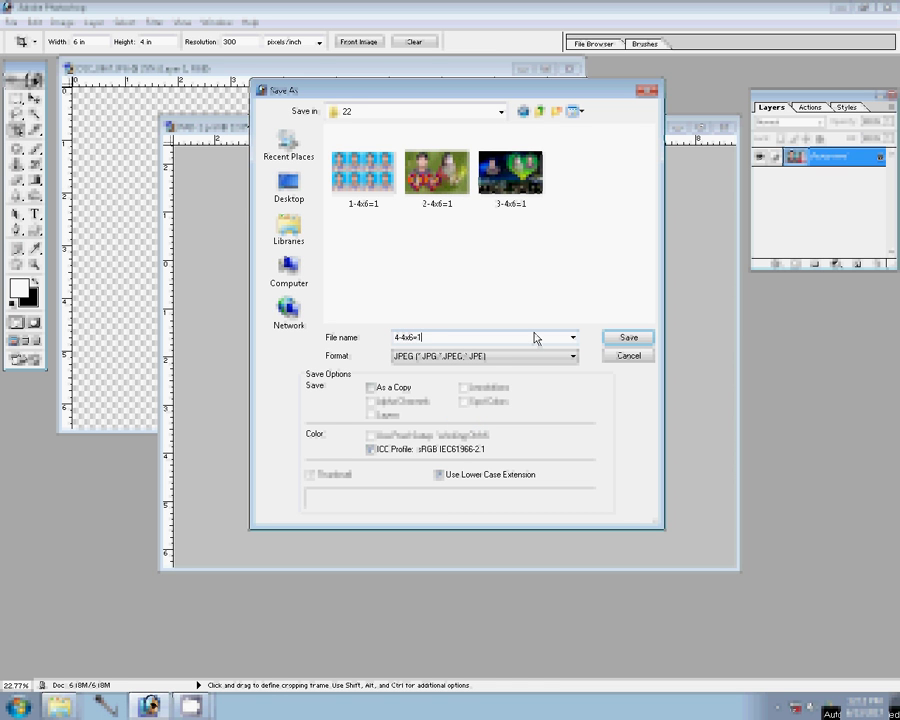
text(1)
key(Return)
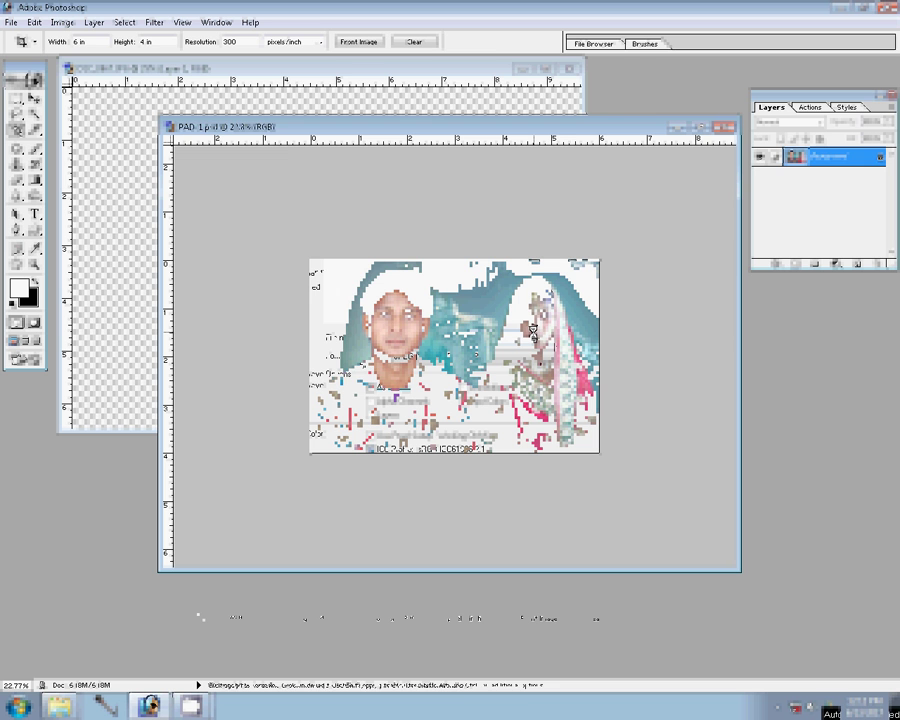
- Change the image resolution to 150 pixels per inch (900 × 600 pixels)
key(ctrl+alt+i)
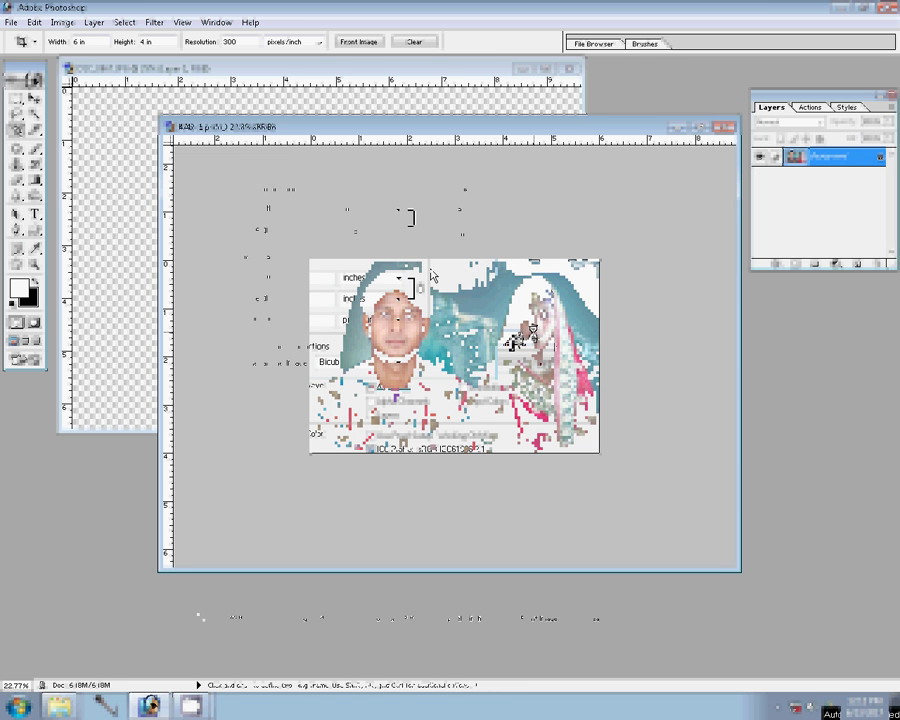
text(150)
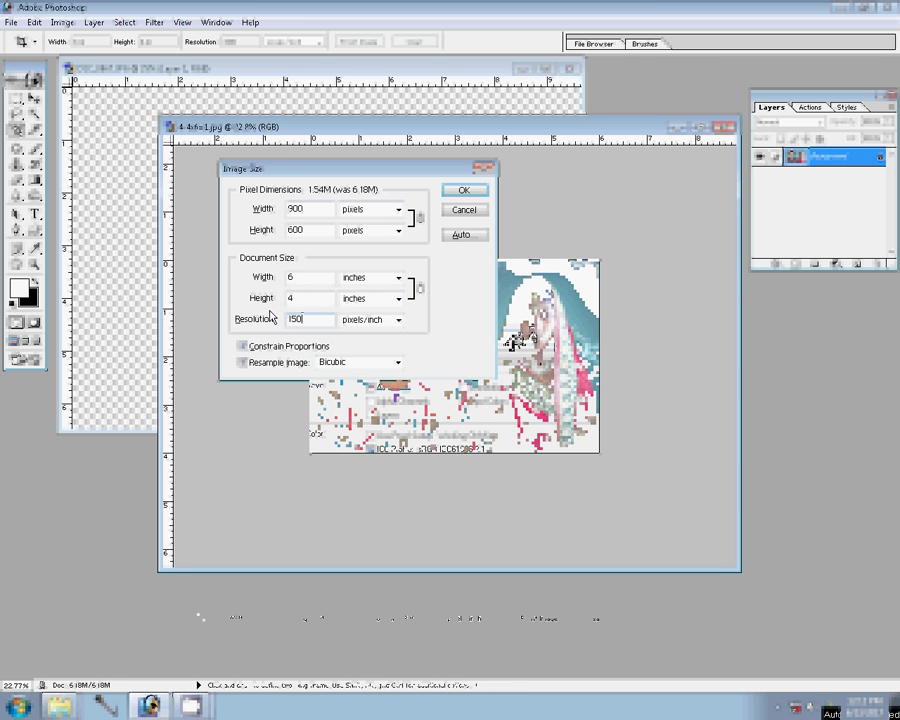
key(Return)
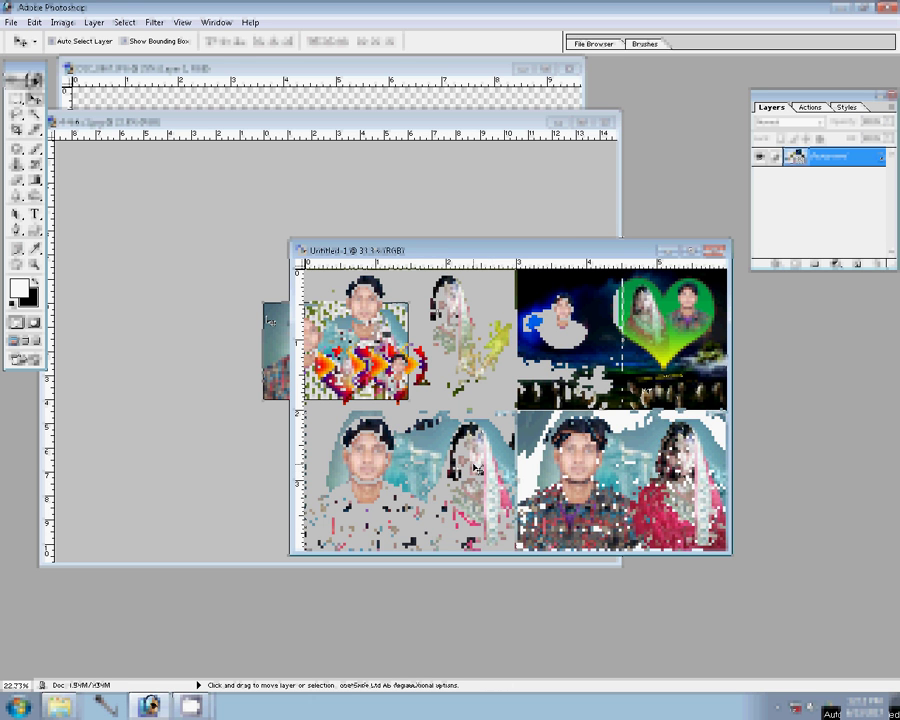
- Save the sheet as JPEG '5-4x6=1', then close all documents without saving changes
key(ctrl+shift+s)
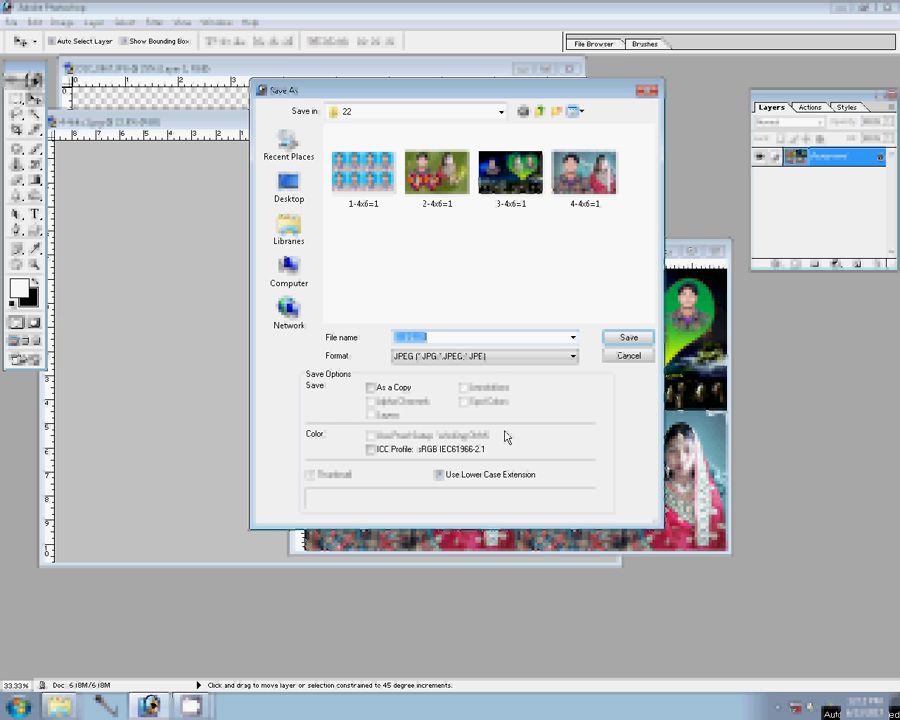
text(5-4x6)
text(=1)
key(Return)
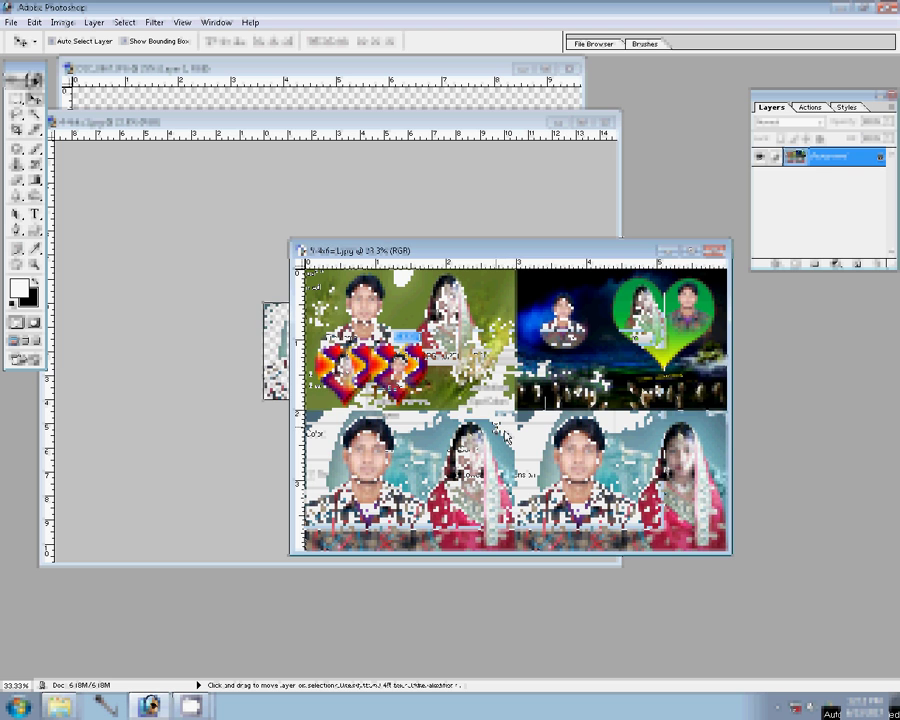
key(ctrl+alt+w)
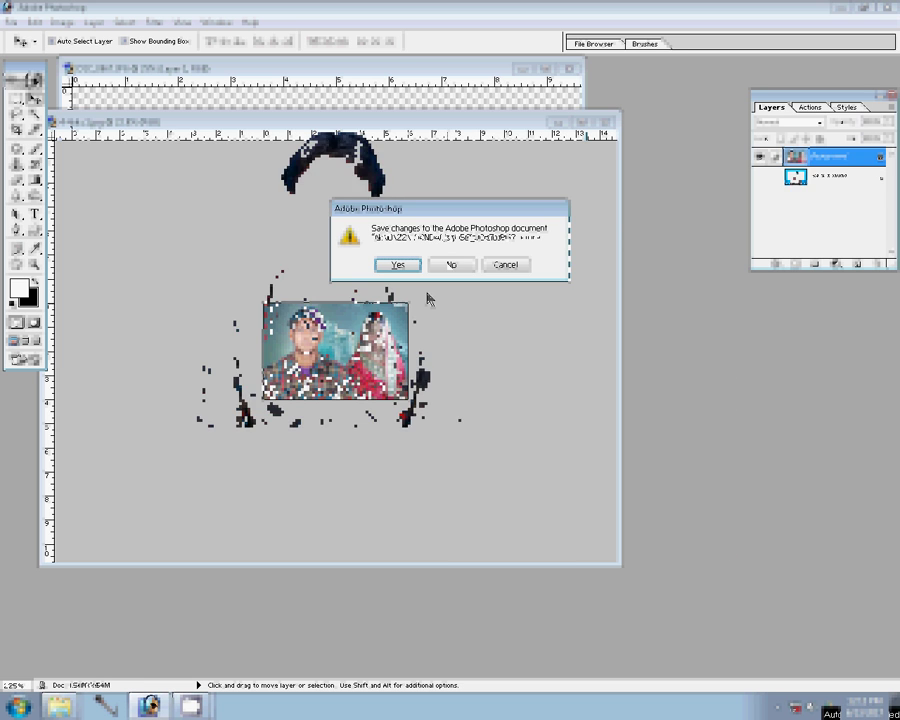
click(451, 264)
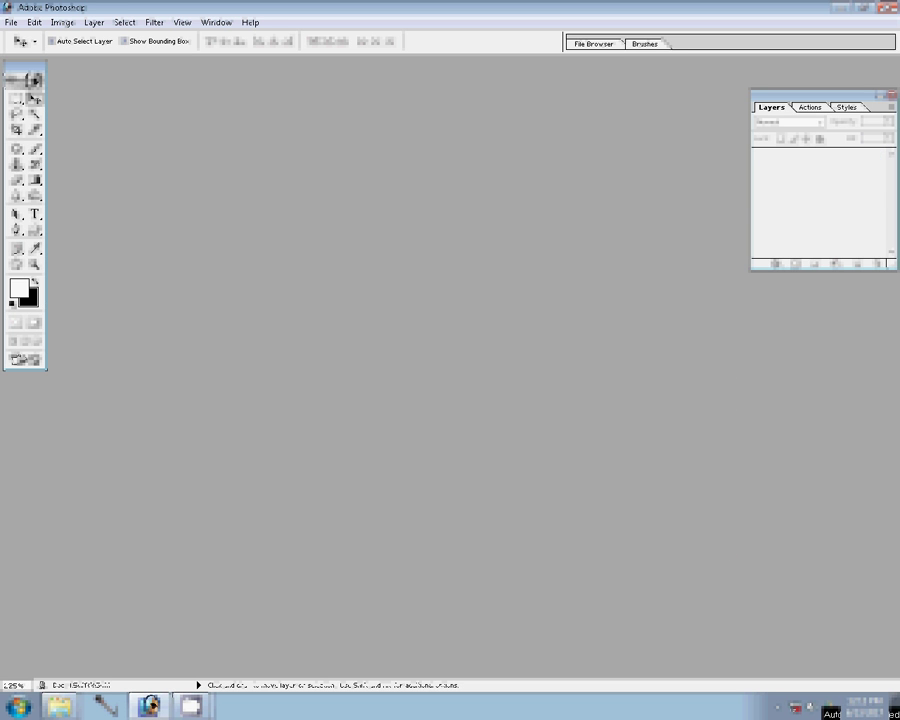